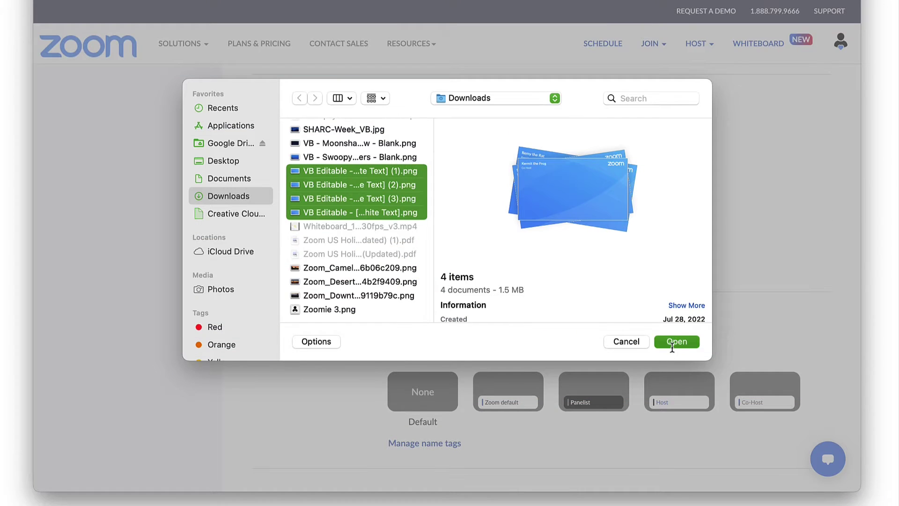
Confirm the chosen background images for upload
{"action": "left_click", "coordinate": [672, 345]}
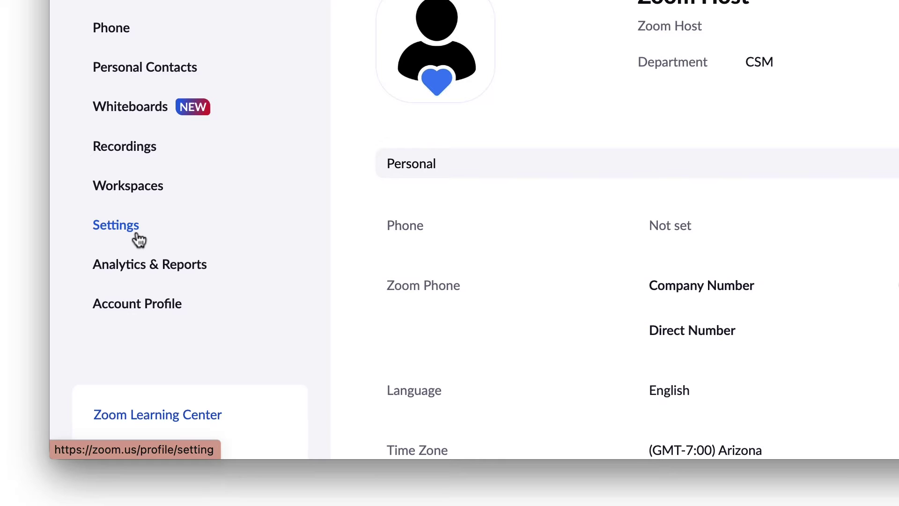
Check that Webinar - Session Branding is on under In Meeting (Advanced) settings
{"action": "left_click", "coordinate": [137, 235]}
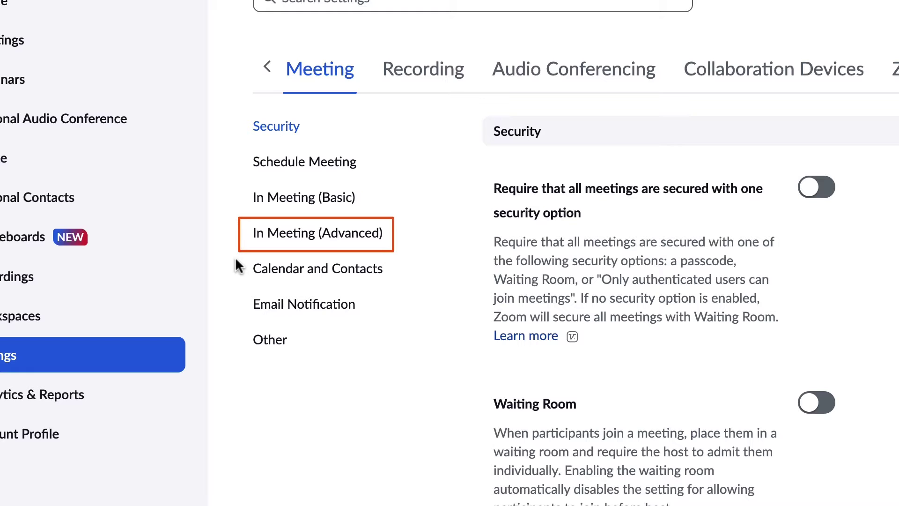
{"action": "left_click", "coordinate": [268, 237]}
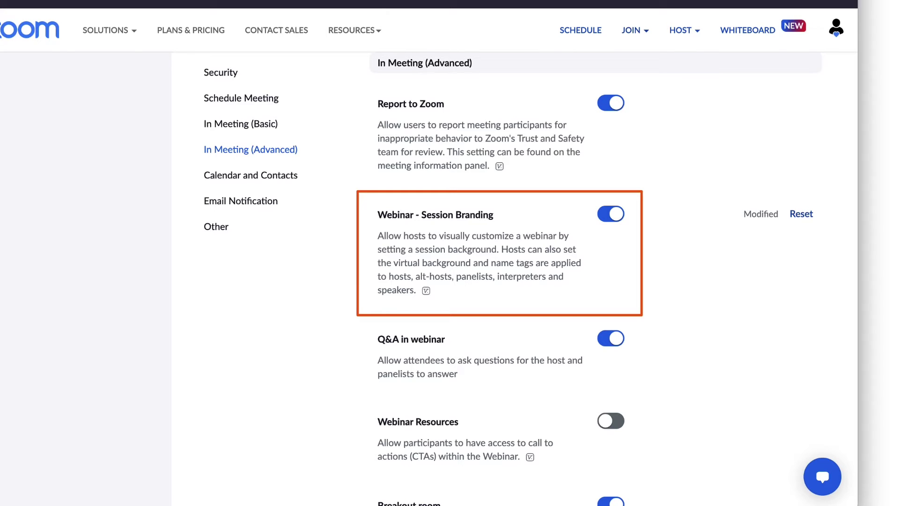
{"action": "scroll", "coordinate": [843, 398], "scroll_direction": "down", "scroll_amount": 2}
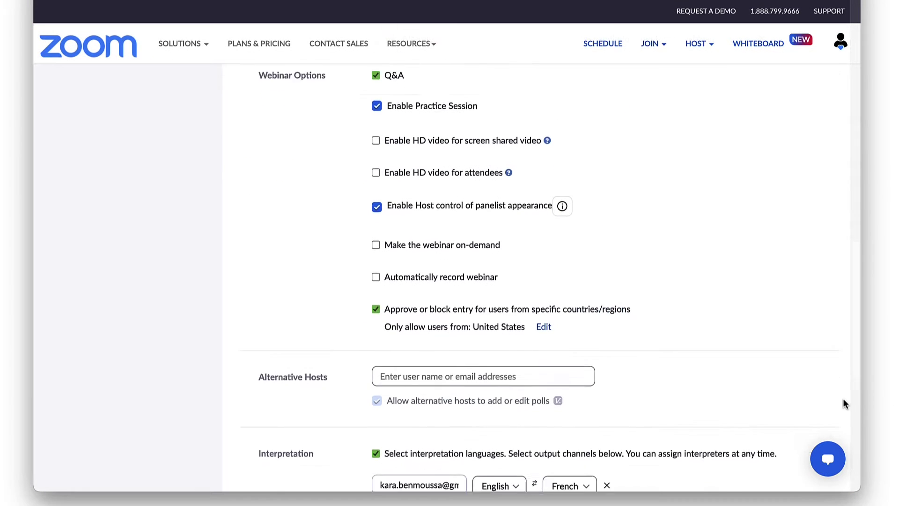
{"action": "scroll", "coordinate": [843, 404], "scroll_direction": "down", "scroll_amount": 5}
Save the webinar, upload a Webinar Wallpaper image and preview it in Gallery view
{"action": "left_click", "coordinate": [395, 323]}
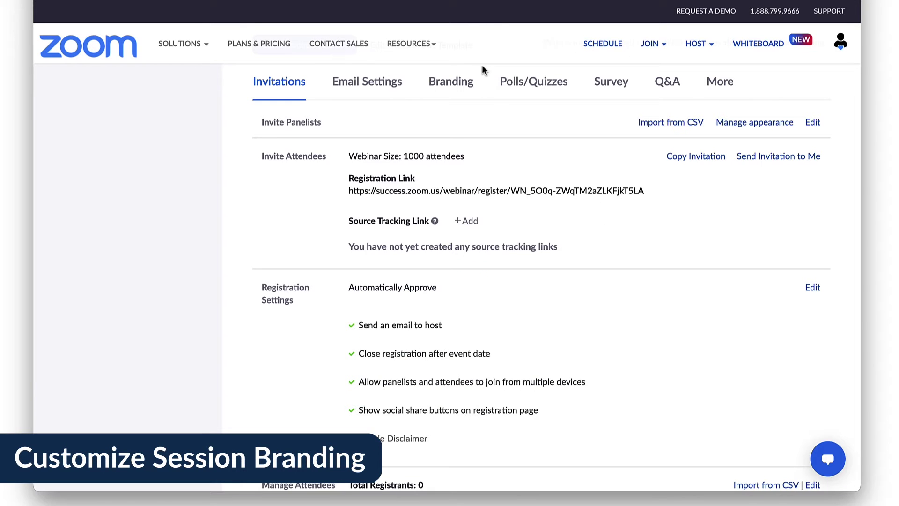
{"action": "left_click", "coordinate": [462, 92]}
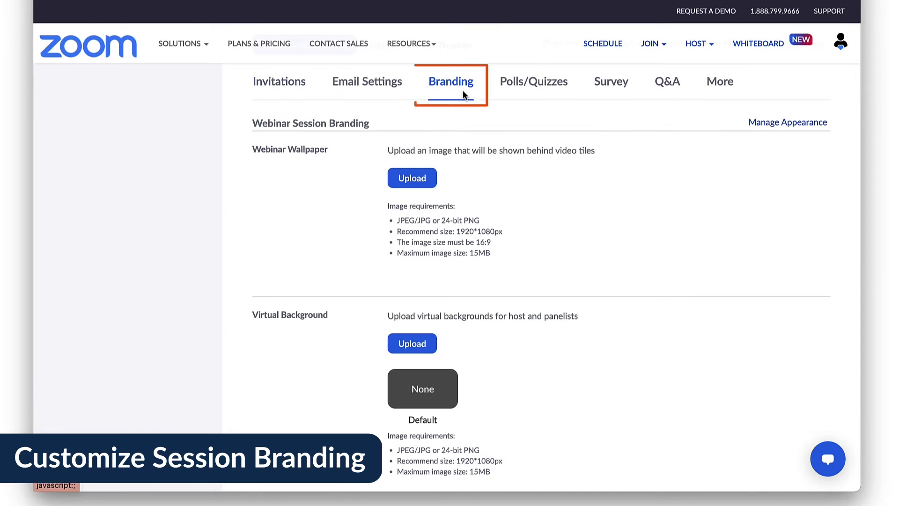
{"action": "left_click", "coordinate": [412, 180]}
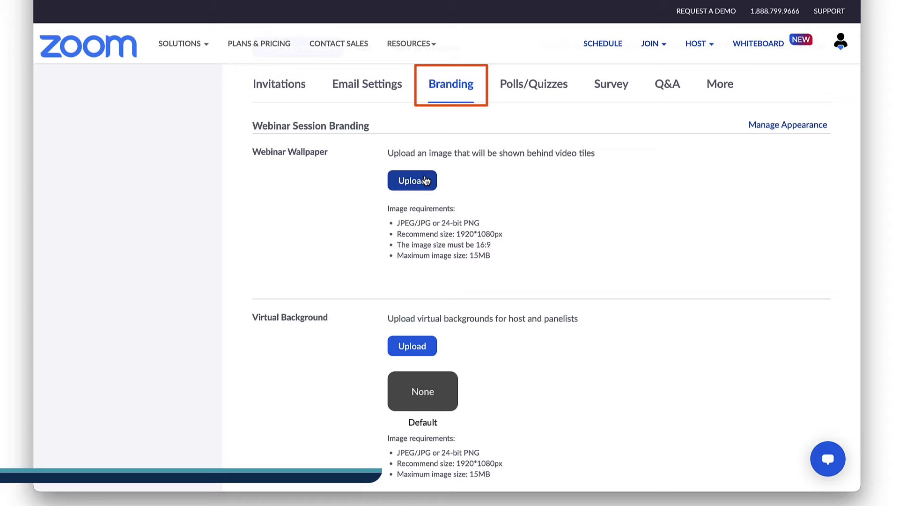
{"action": "left_click", "coordinate": [817, 155]}
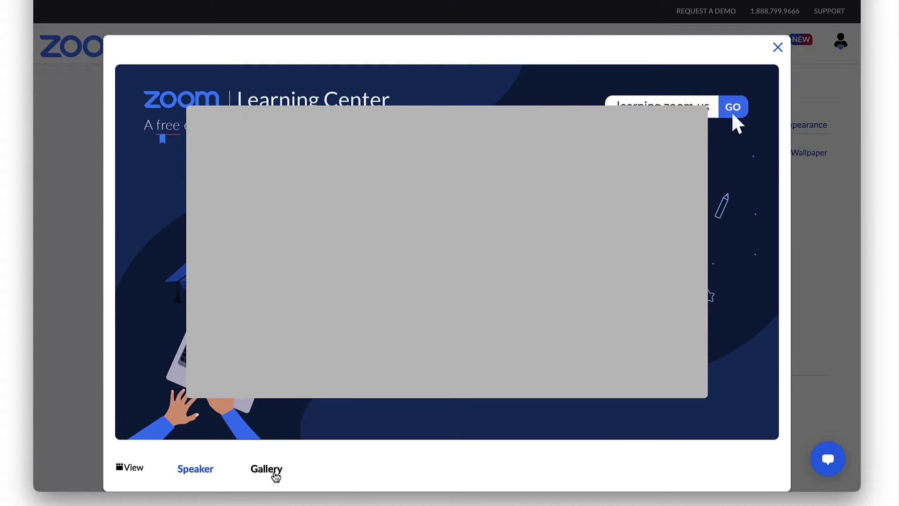
{"action": "left_click", "coordinate": [273, 475]}
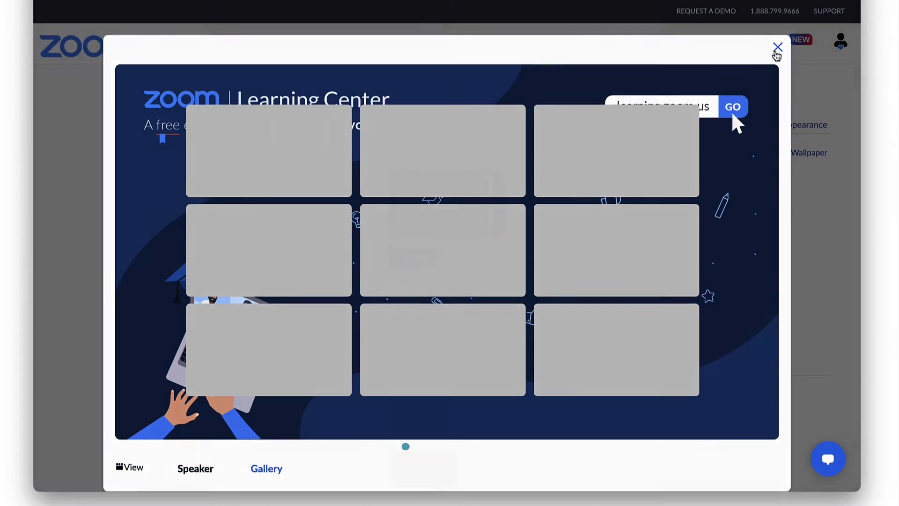
{"action": "key", "text": "Escape"}
Change the wallpaper to the blue Zoom image and preview it in Speaker view
{"action": "left_click", "coordinate": [420, 259]}
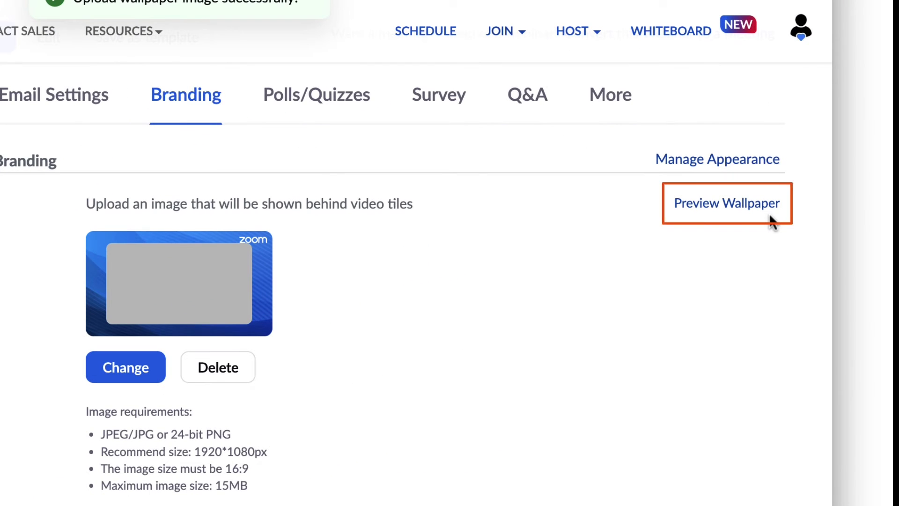
{"action": "left_click", "coordinate": [771, 220]}
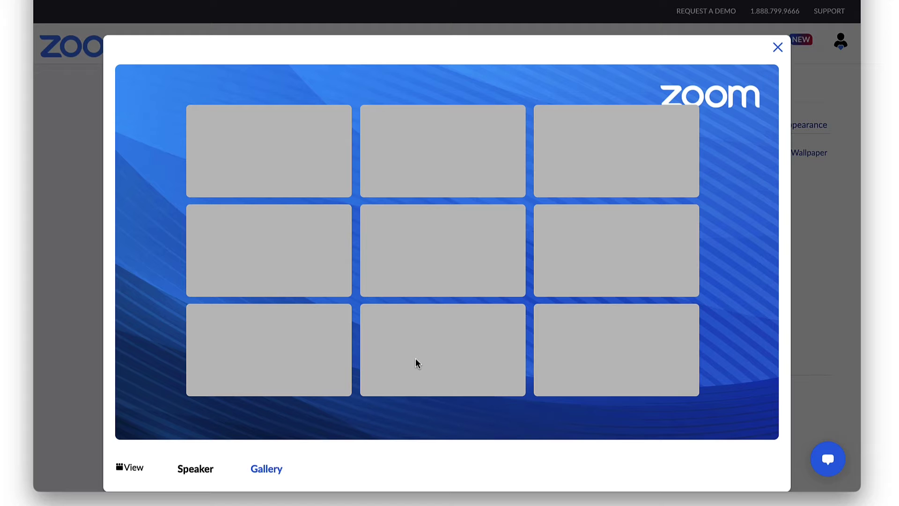
{"action": "left_click", "coordinate": [195, 468]}
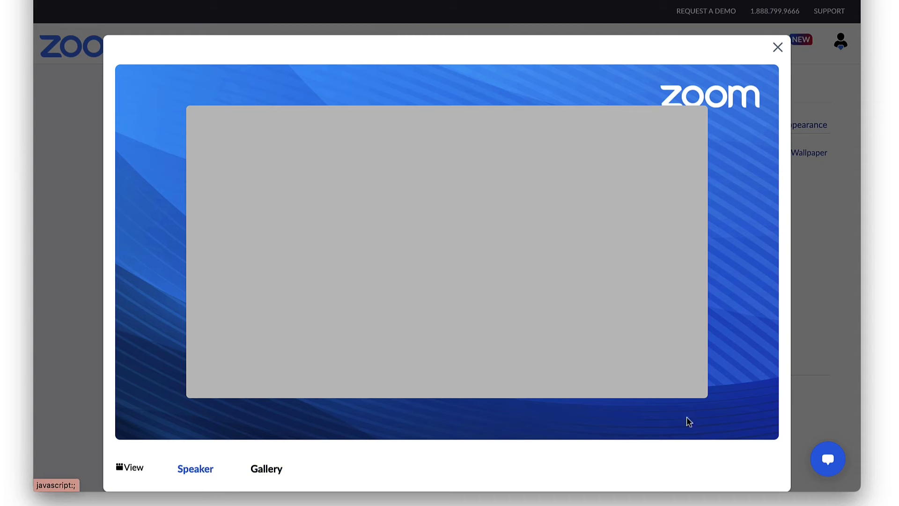
{"action": "left_click", "coordinate": [777, 47]}
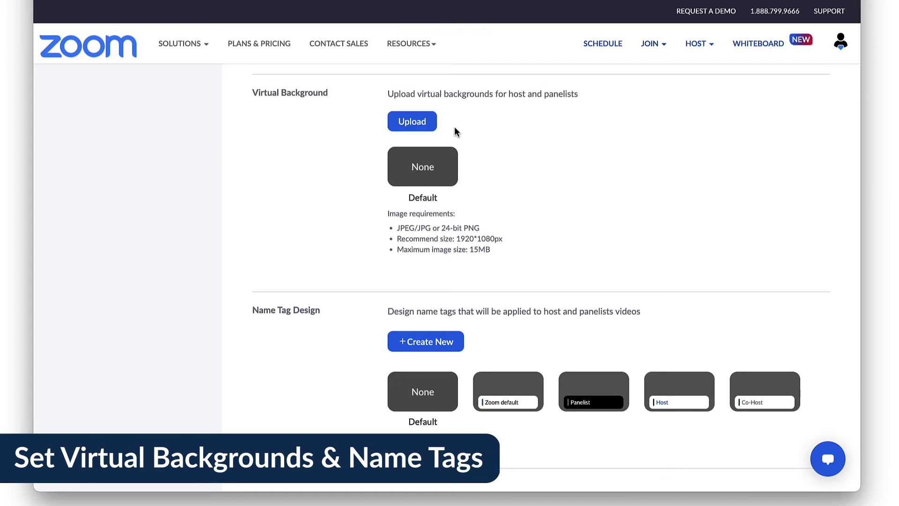
Upload the three VB Editable PNGs from Downloads as Virtual Backgrounds
{"action": "left_click", "coordinate": [412, 123]}
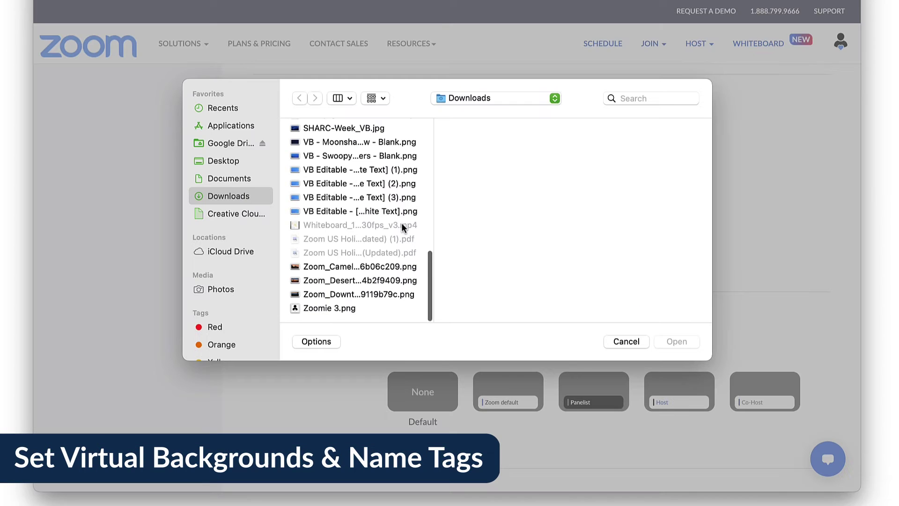
{"action": "left_click_drag", "start_coordinate": [390, 213], "coordinate": [381, 180]}
{"action": "left_click", "coordinate": [673, 344]}
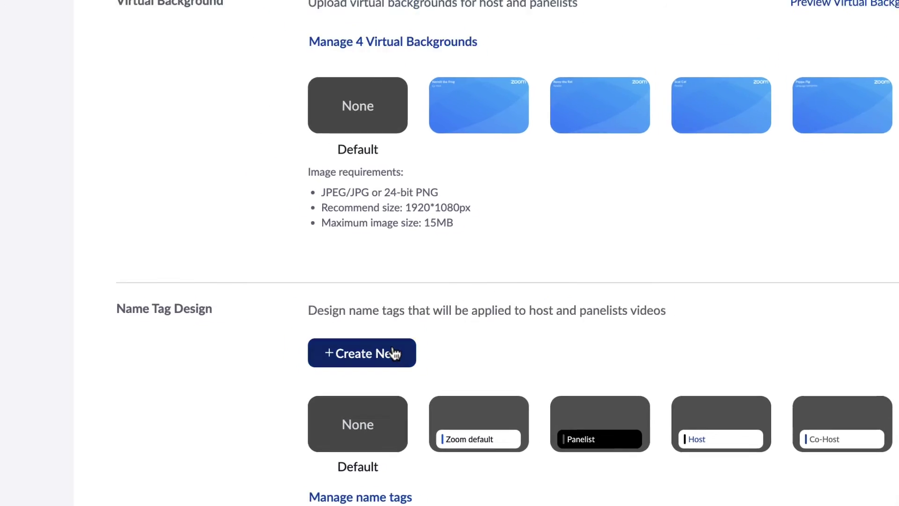
Create name tag template 'Sample' with dark blue text, black background and grey accent
{"action": "left_click", "coordinate": [389, 353]}
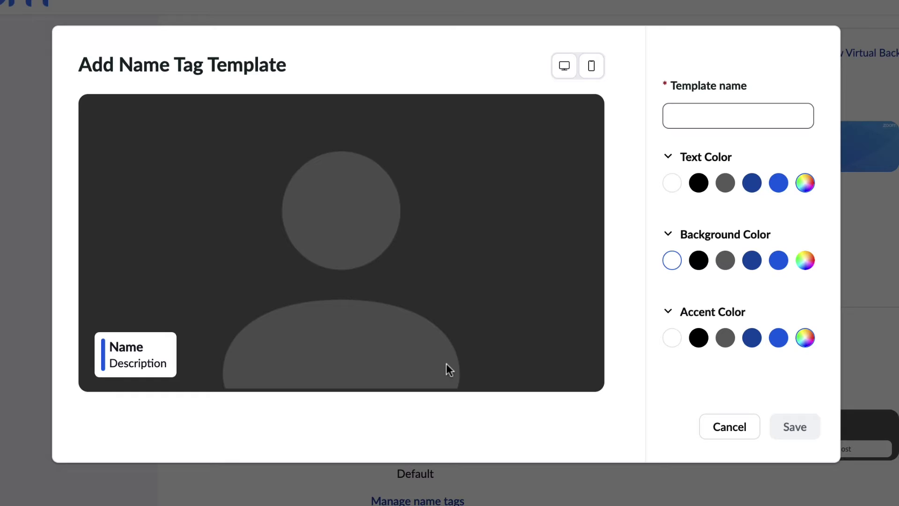
{"action": "left_click", "coordinate": [682, 117]}
{"action": "type", "text": "Sample"}
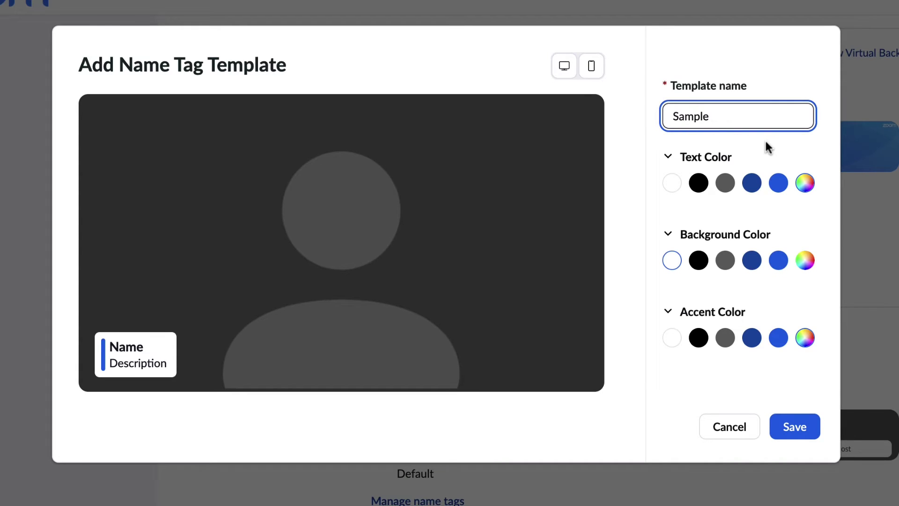
{"action": "left_click", "coordinate": [765, 139]}
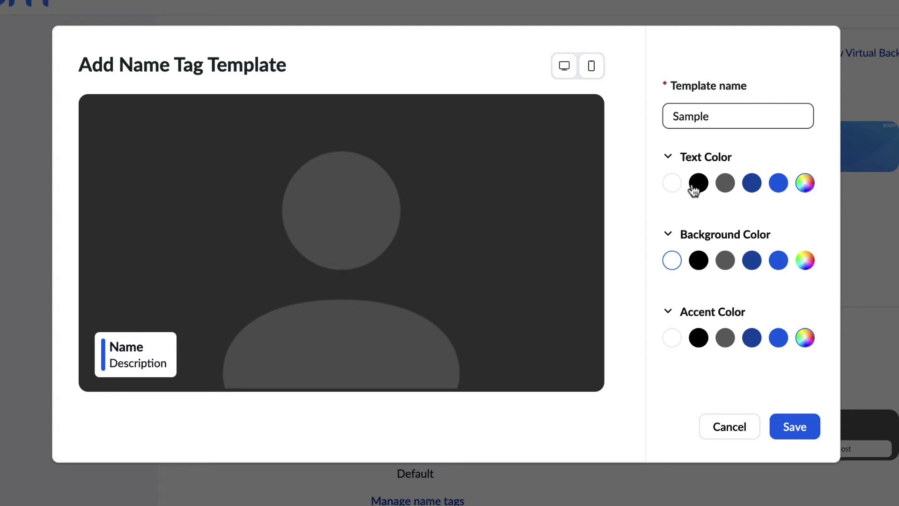
{"action": "left_click", "coordinate": [754, 190]}
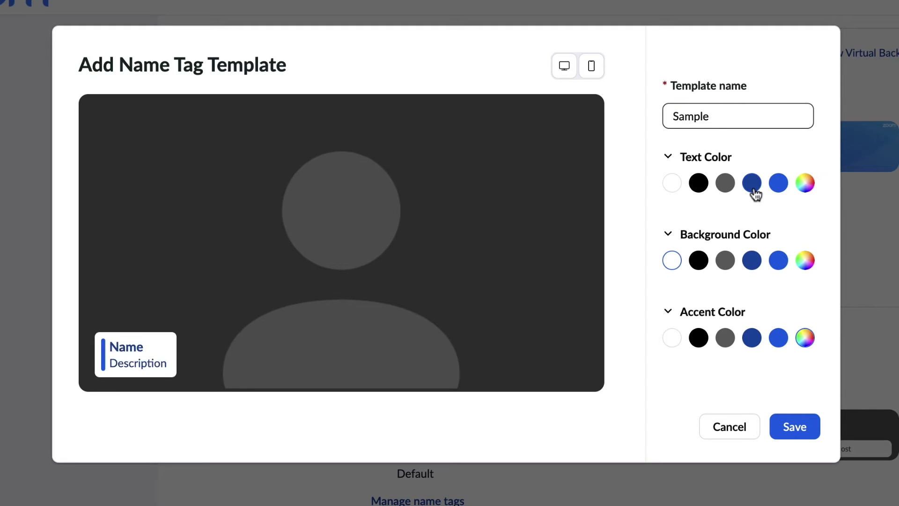
{"action": "left_click", "coordinate": [698, 263]}
{"action": "left_click", "coordinate": [727, 341]}
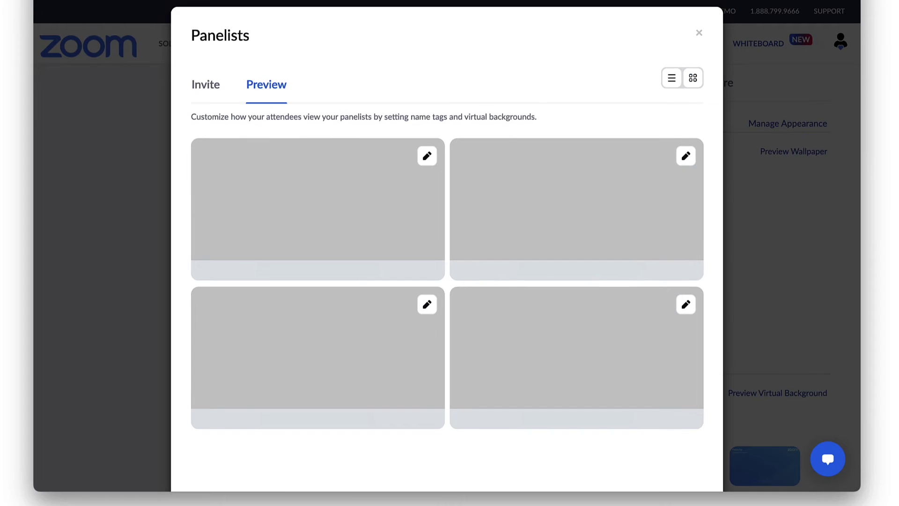
Give panelist 2 the Panelist name tag and cloudy sky virtual background, and save
{"action": "left_click", "coordinate": [687, 157]}
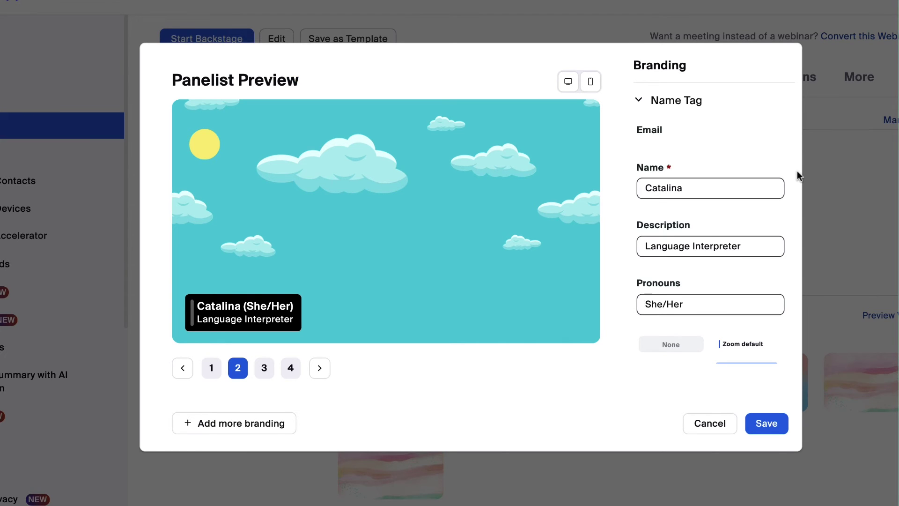
{"action": "scroll", "coordinate": [785, 169], "scroll_direction": "down", "scroll_amount": 5}
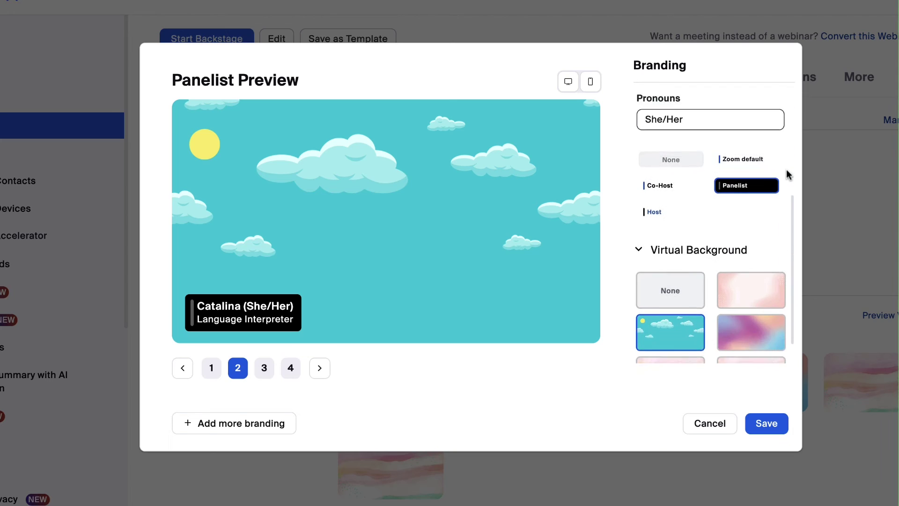
{"action": "scroll", "coordinate": [786, 171], "scroll_direction": "down", "scroll_amount": 1}
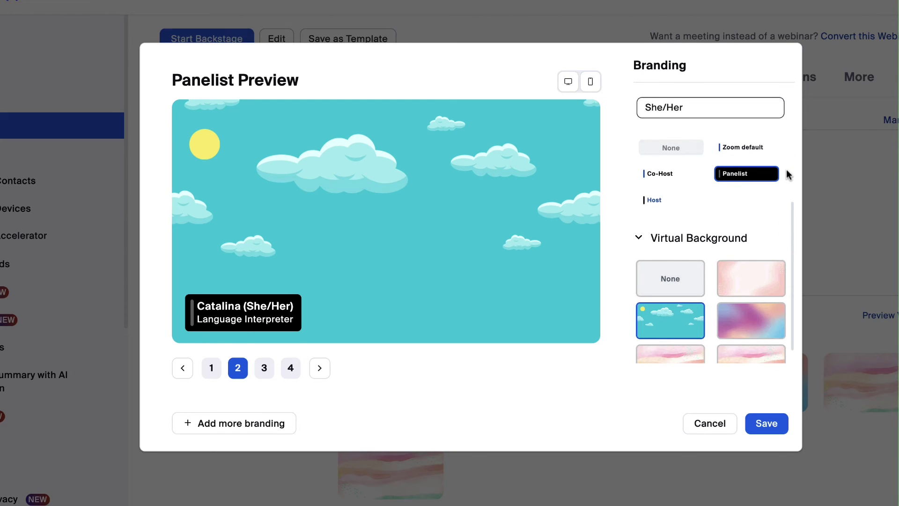
{"action": "left_click", "coordinate": [696, 174]}
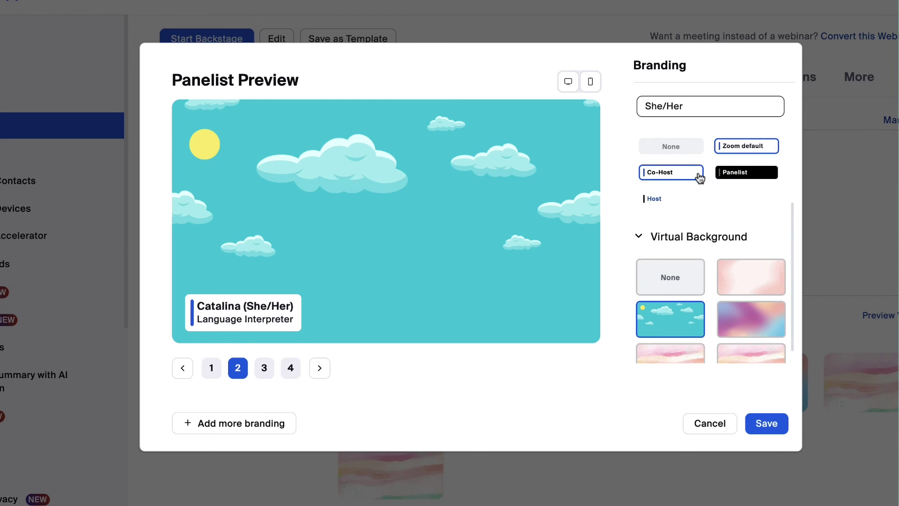
{"action": "left_click", "coordinate": [733, 181]}
{"action": "scroll", "coordinate": [790, 206], "scroll_direction": "down", "scroll_amount": 2}
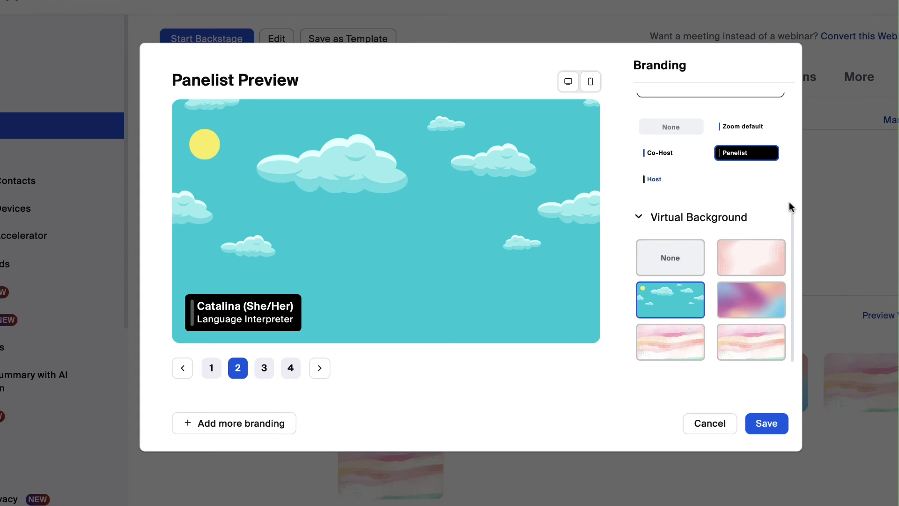
{"action": "left_click", "coordinate": [779, 256]}
{"action": "left_click", "coordinate": [772, 301]}
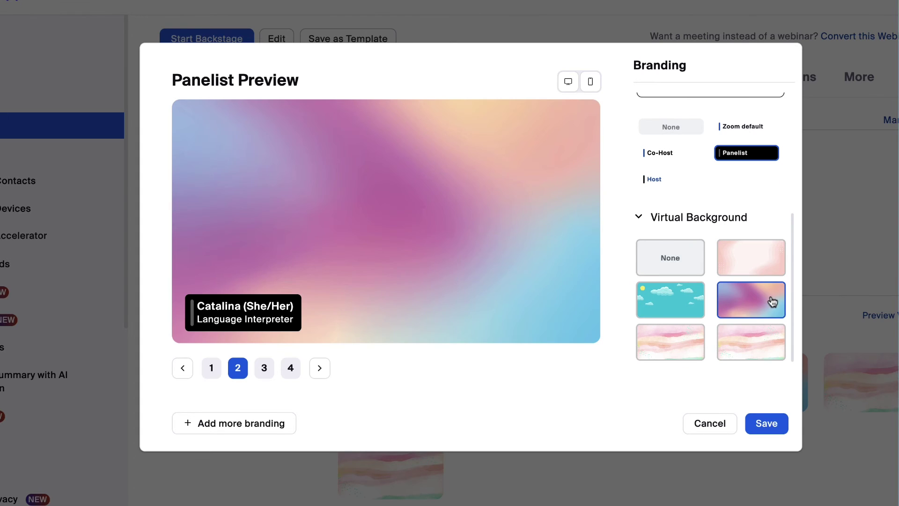
{"action": "left_click", "coordinate": [694, 314]}
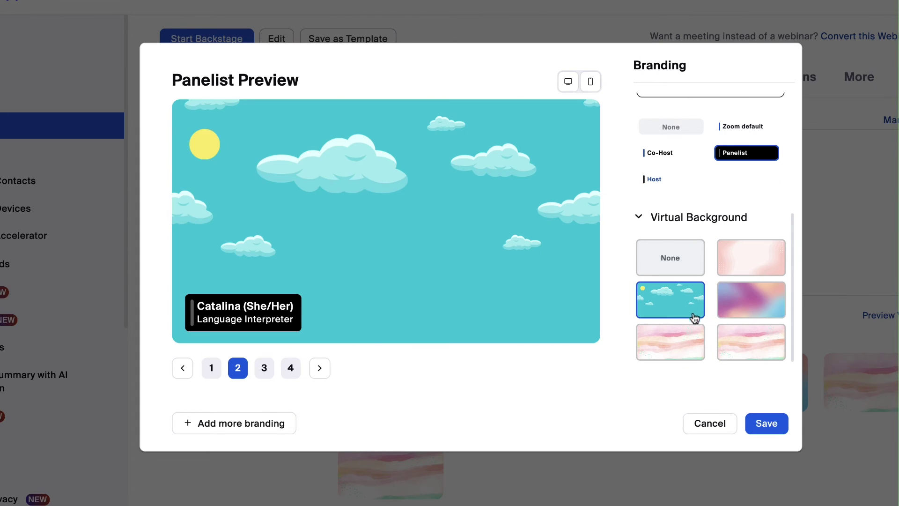
{"action": "left_click", "coordinate": [752, 415]}
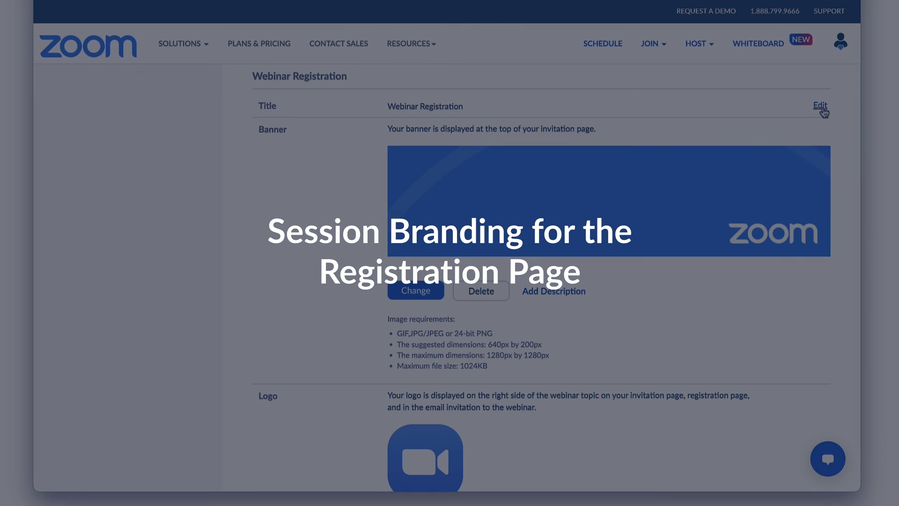
Replace the Webinar Registration title with 'Product Updates' and save it
{"action": "left_click", "coordinate": [820, 106]}
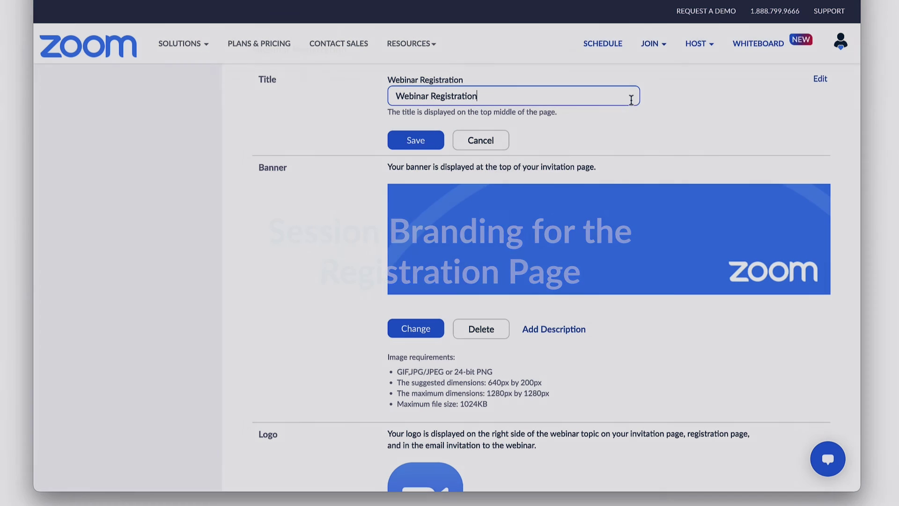
{"action": "key", "text": "ctrl+a"}
{"action": "type", "text": "Product Updates"}
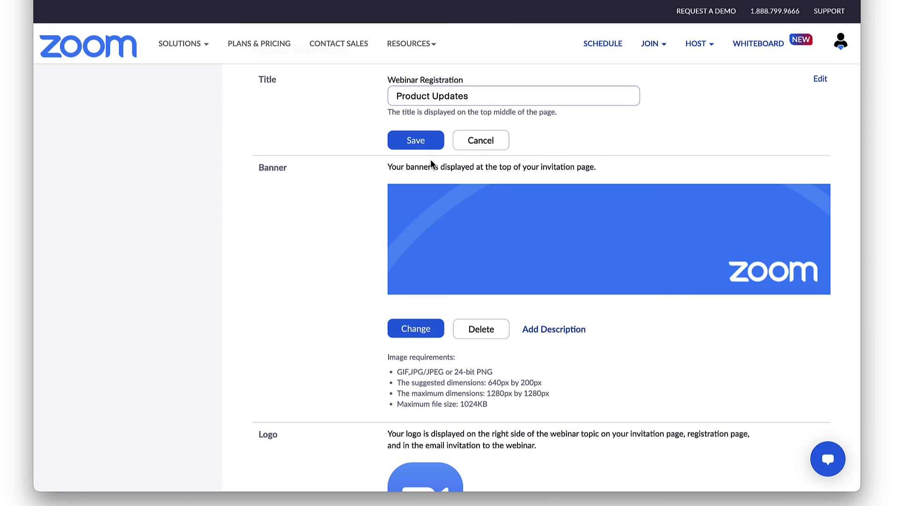
{"action": "left_click", "coordinate": [427, 148]}
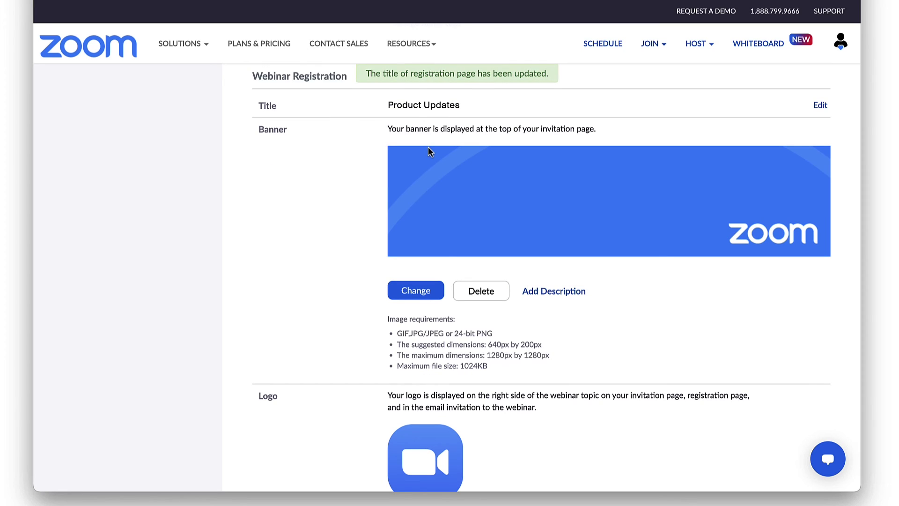